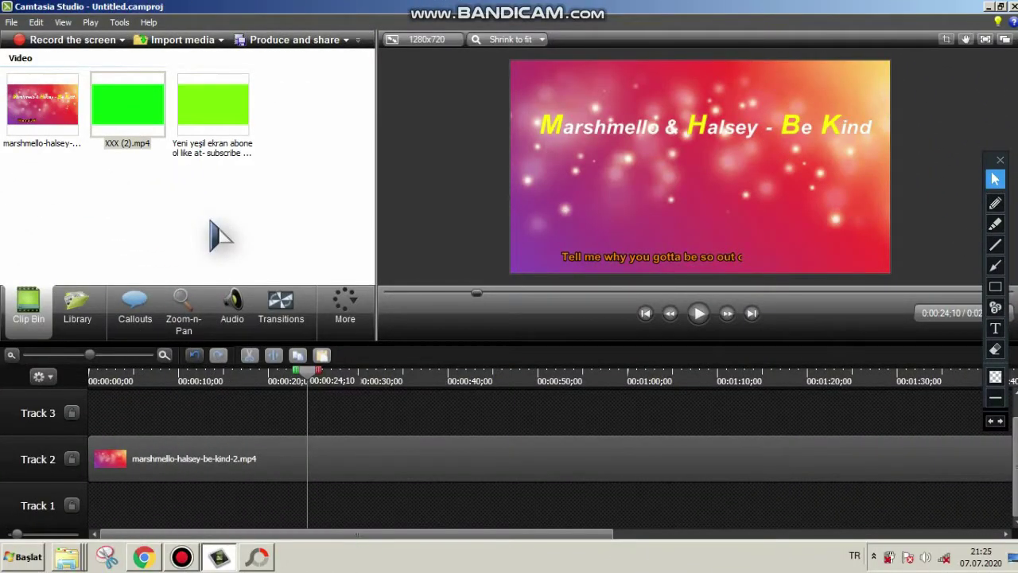
# Place the XXX (2).mp4 green-screen clip on Track 3 above the song video, starting at about 27 seconds
pyautogui.click(211, 127)
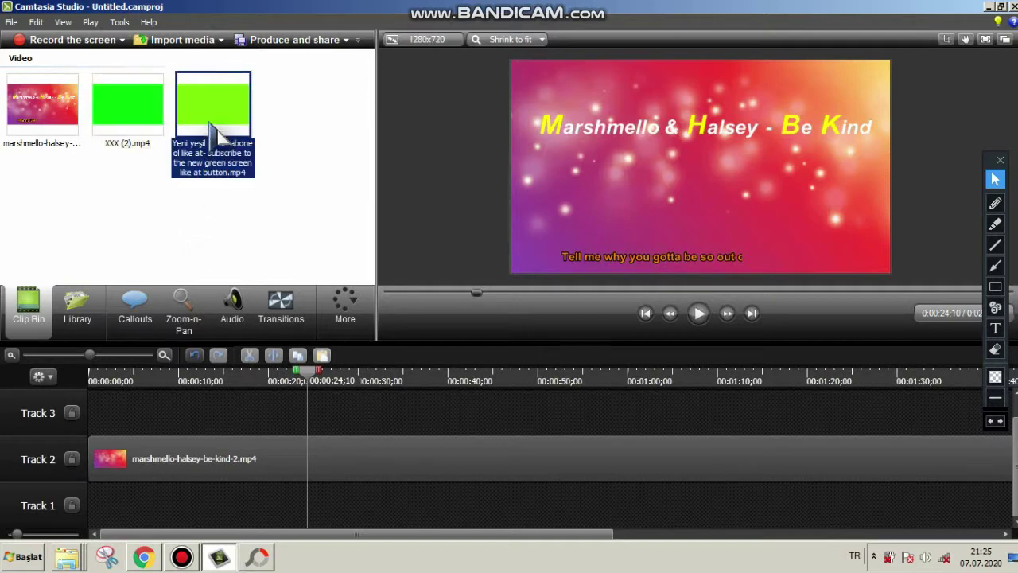
pyautogui.click(117, 129)
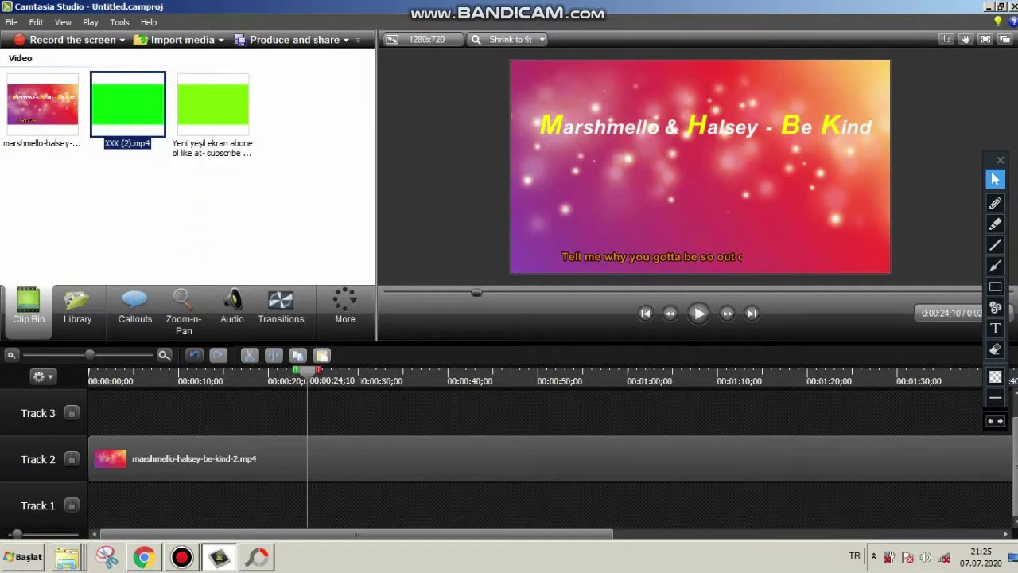
pyautogui.moveTo(117, 129); pyautogui.dragTo(356, 388)
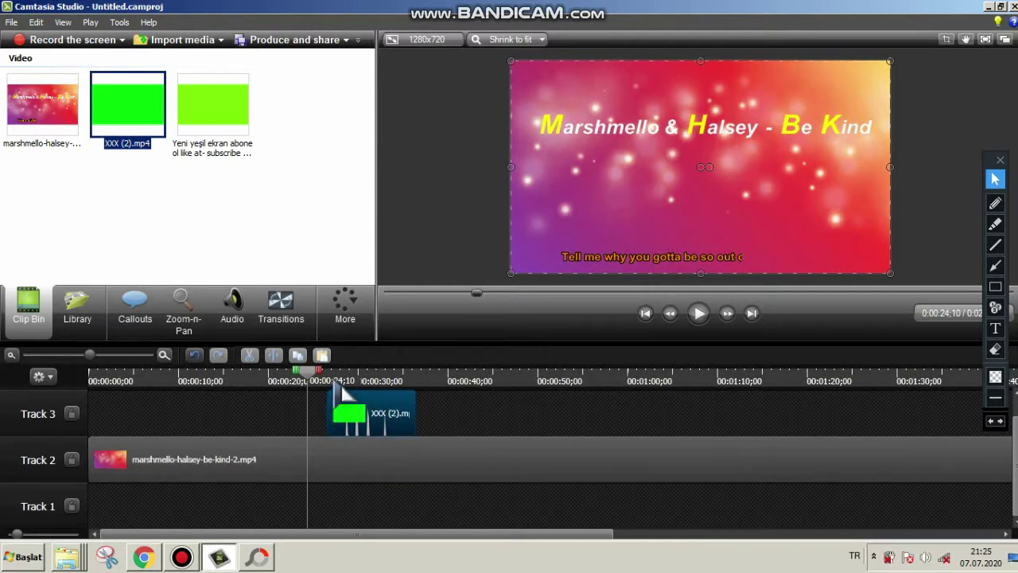
# Play back the green-screen clip on Track 3 to examine its like, share and subscribe animation
pyautogui.click(333, 379)
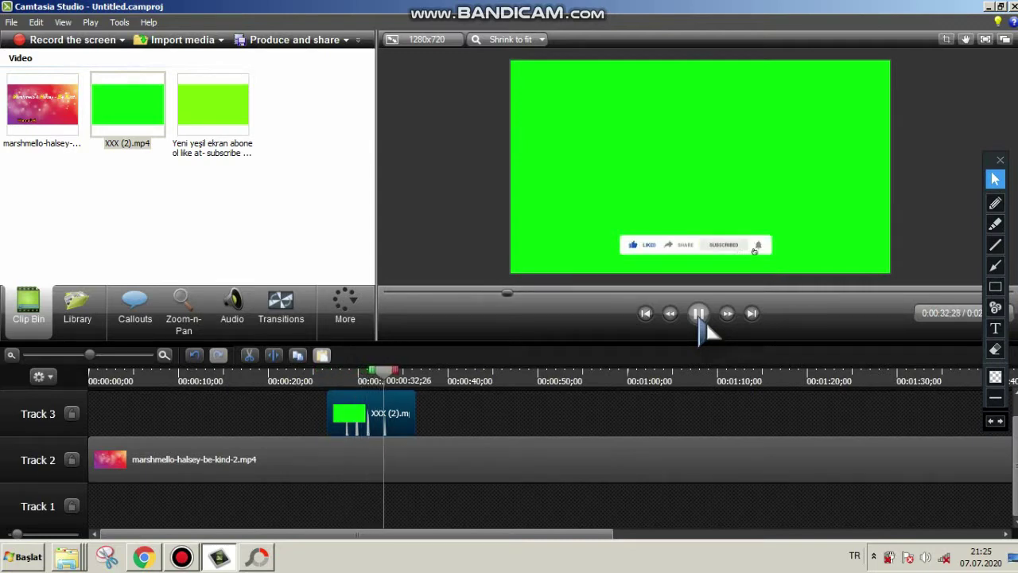
pyautogui.click(698, 313)
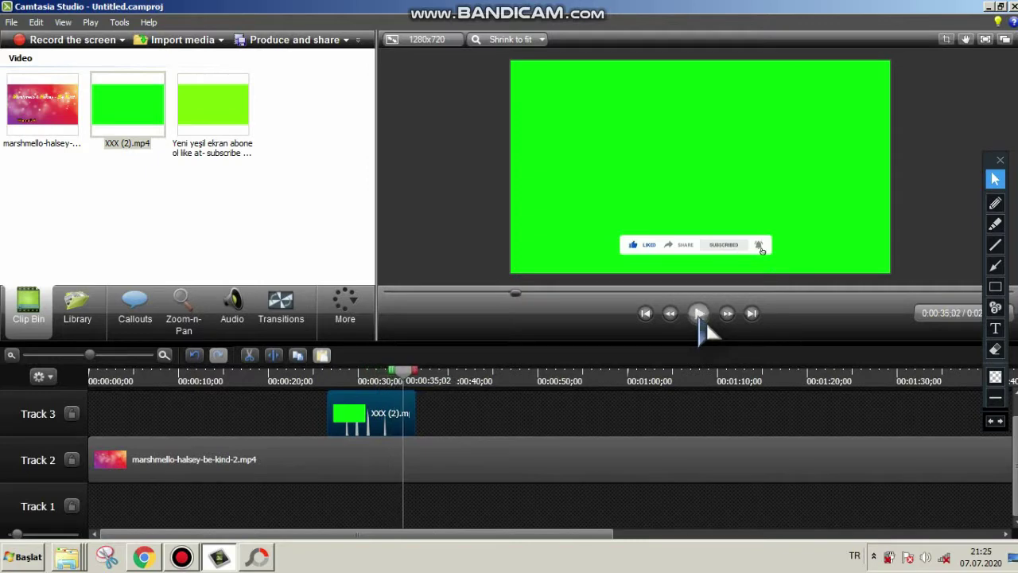
pyautogui.click(357, 375)
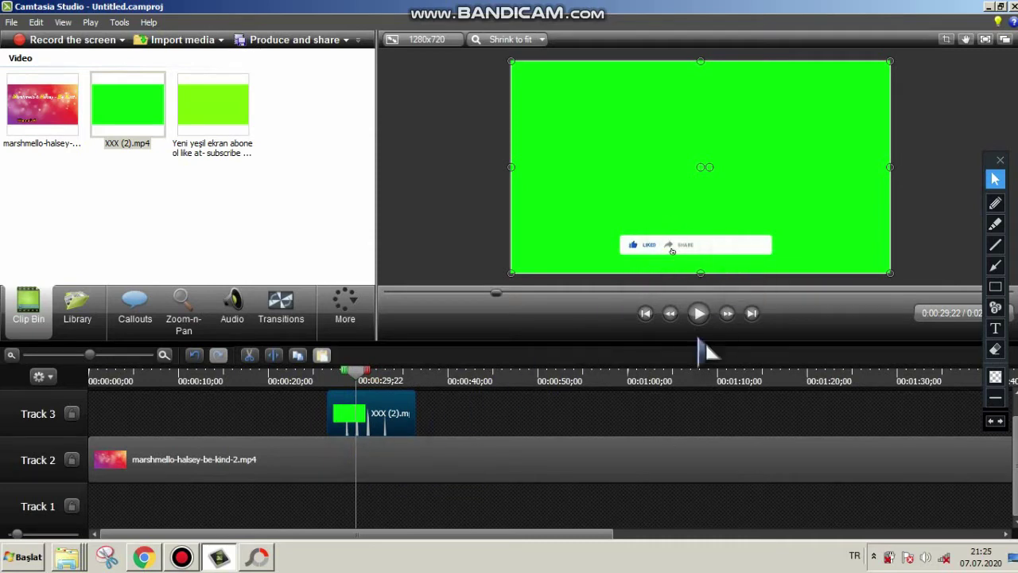
pyautogui.click(179, 477)
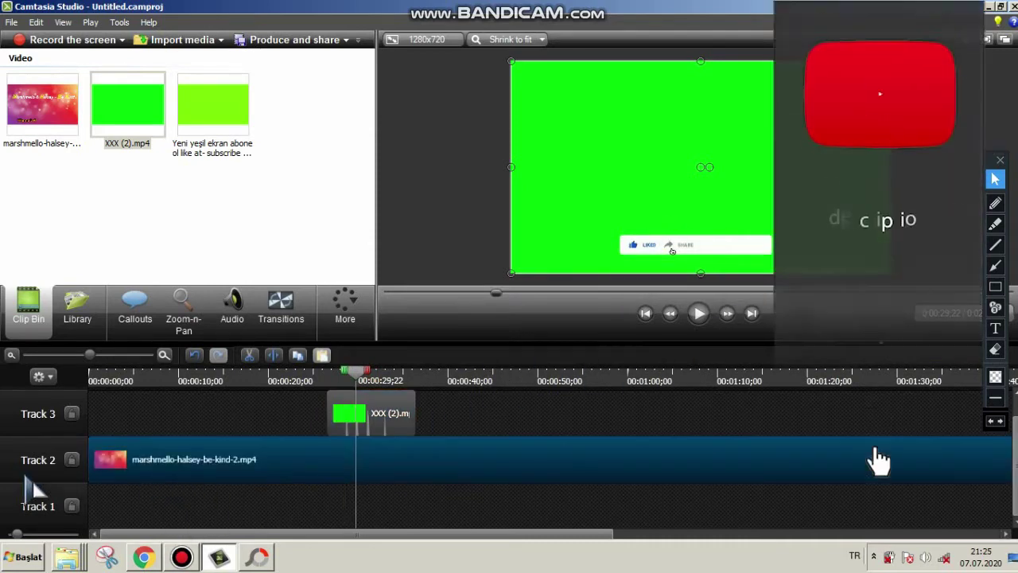
pyautogui.click(538, 380)
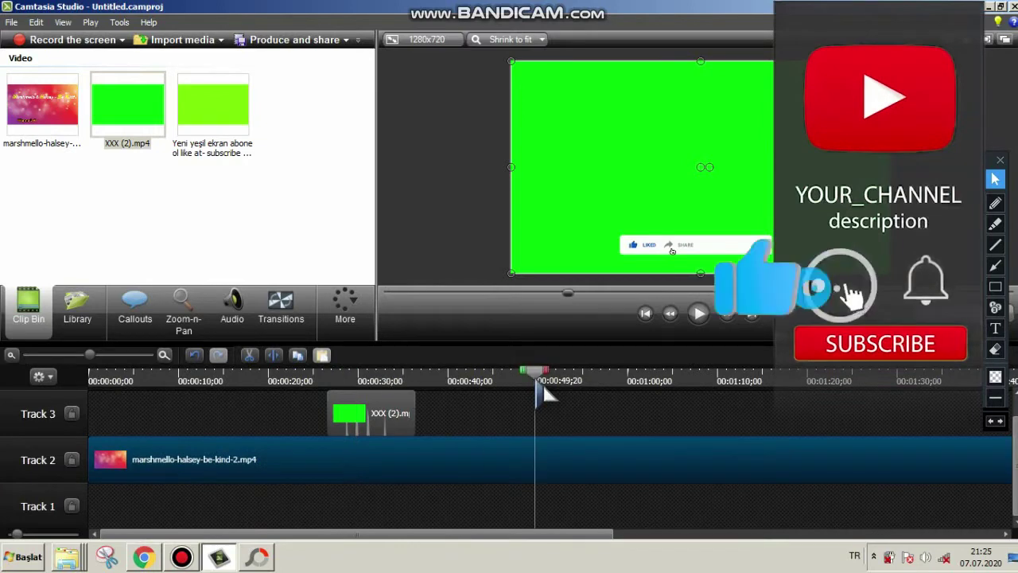
pyautogui.click(593, 381)
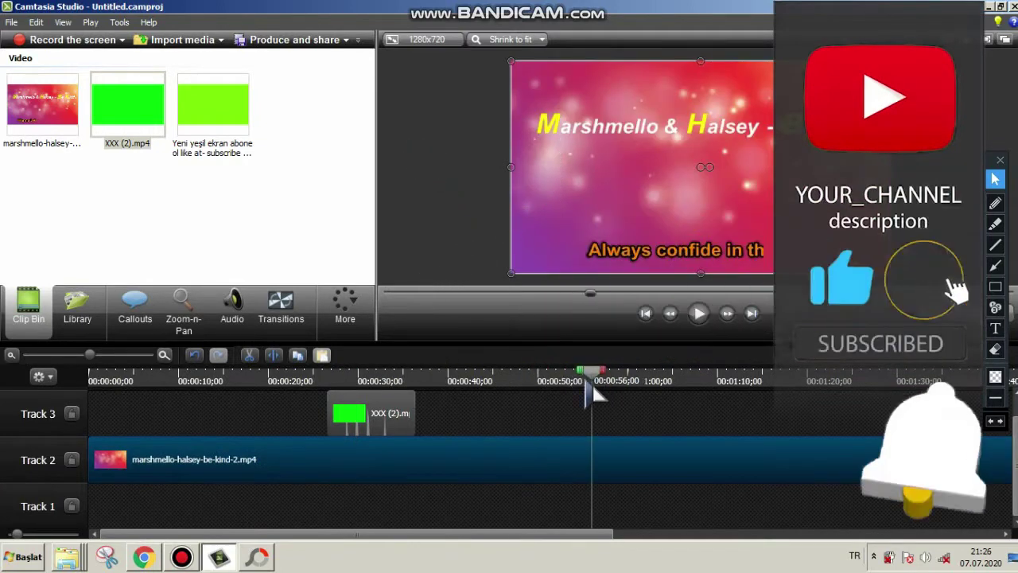
pyautogui.click(540, 381)
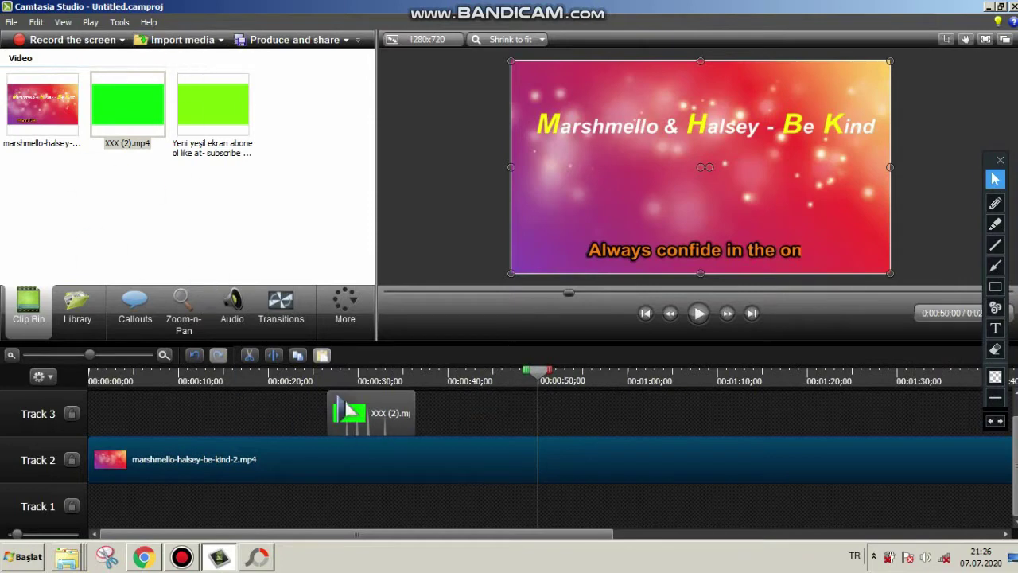
# Move the XXX (2).mp4 clip along Track 3 so that it starts at 0:00:20;00
pyautogui.click(350, 423)
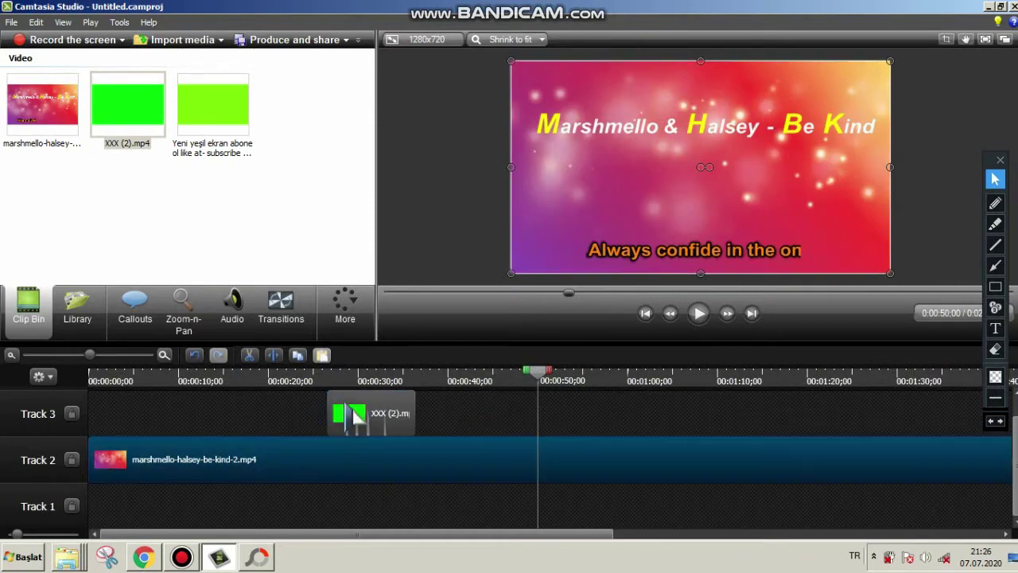
pyautogui.moveTo(346, 413); pyautogui.dragTo(680, 436)
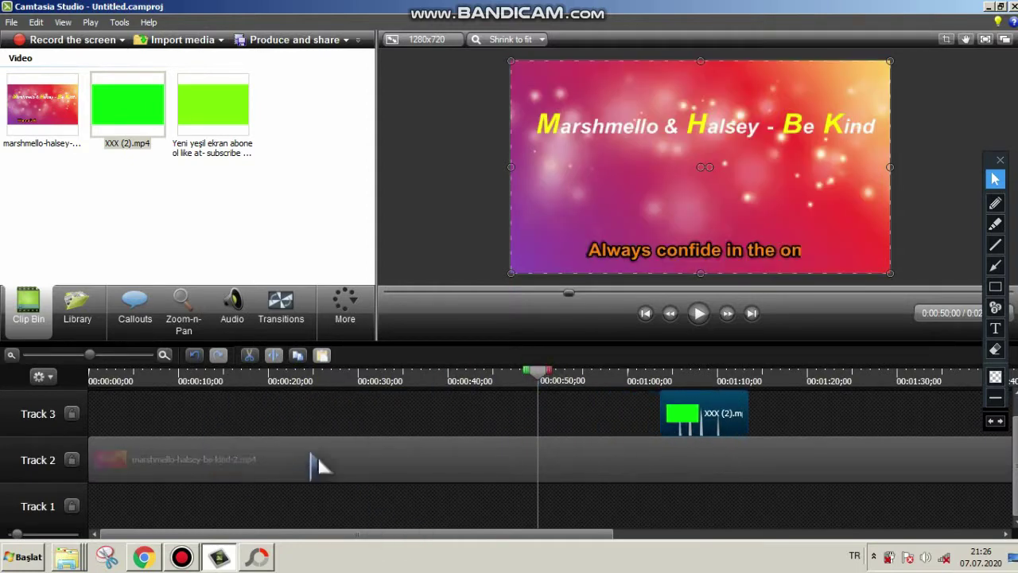
pyautogui.click(270, 381)
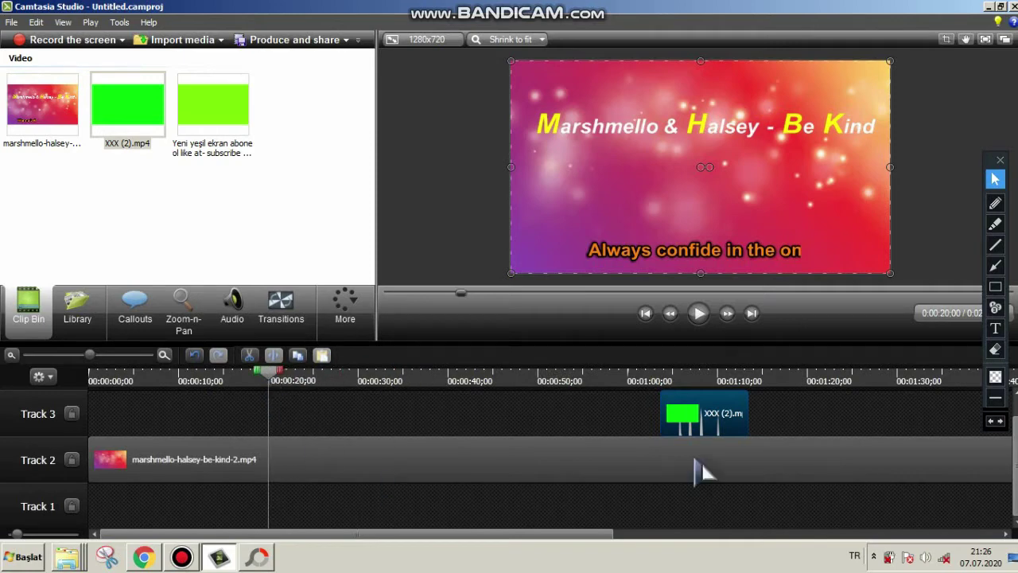
pyautogui.moveTo(708, 420); pyautogui.dragTo(321, 421)
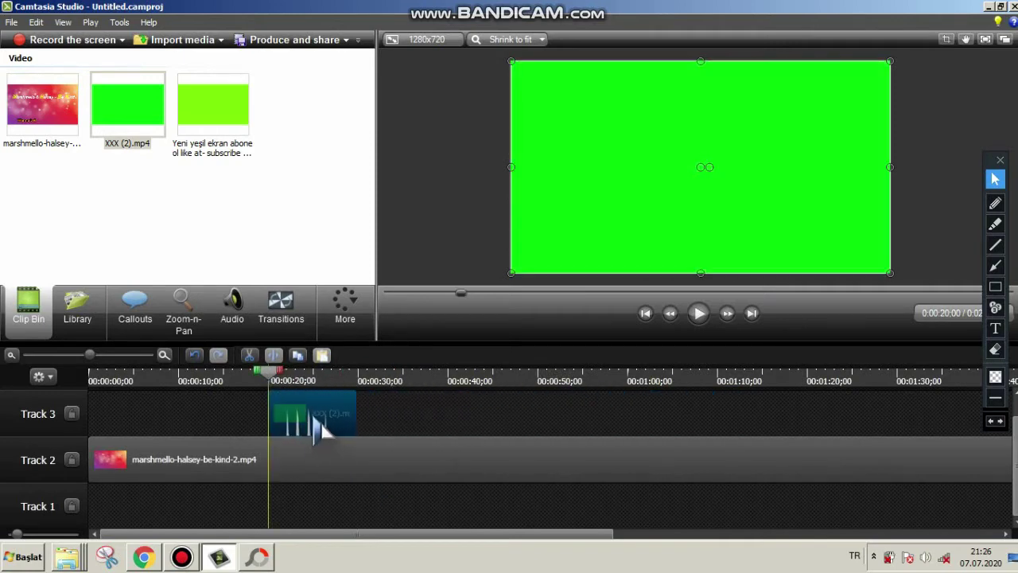
# Enable the Remove a color visual effect on the XXX (2).mp4 clip to key out its green background
pyautogui.click(350, 318)
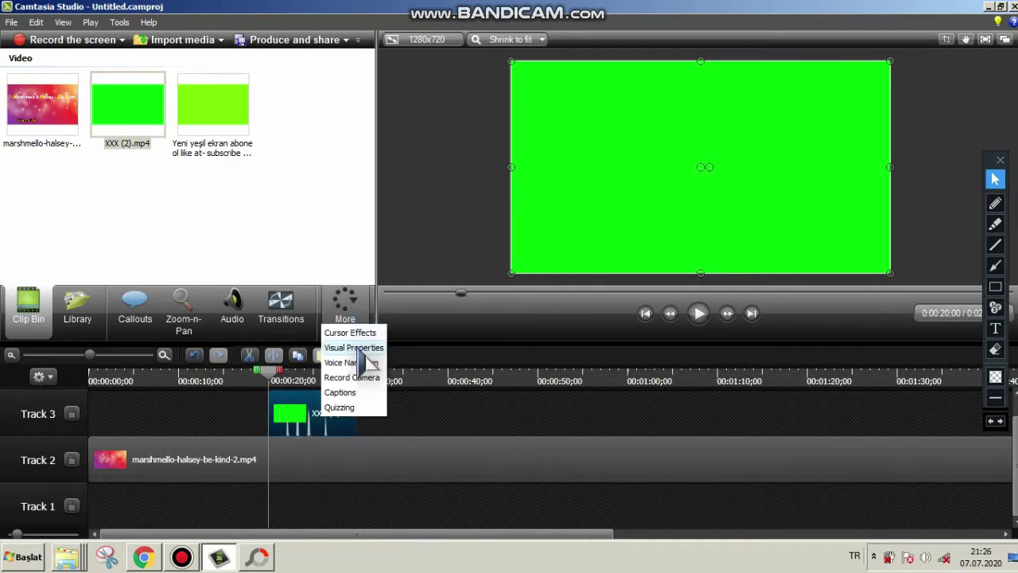
pyautogui.click(354, 348)
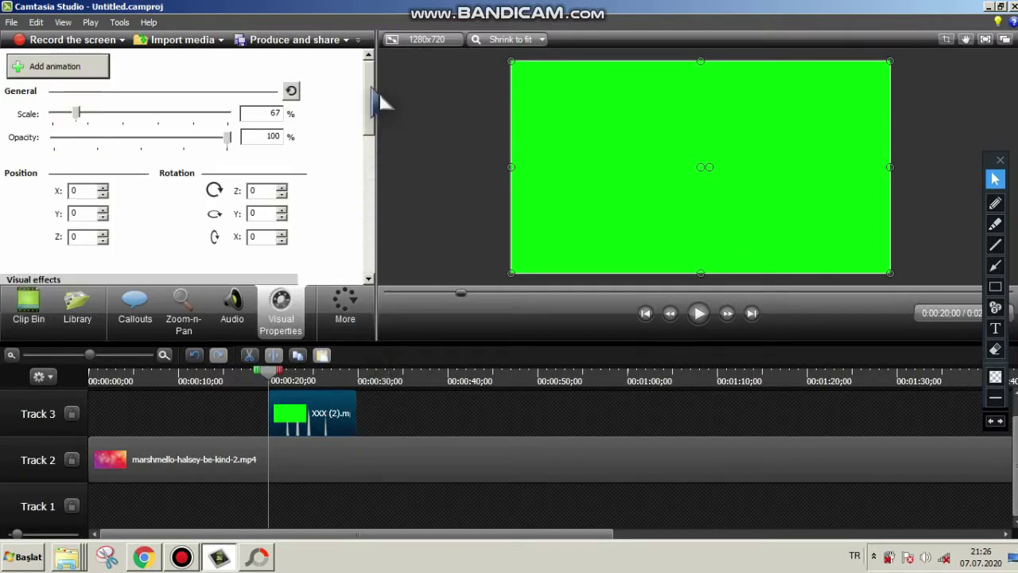
pyautogui.moveTo(380, 90); pyautogui.dragTo(379, 165)
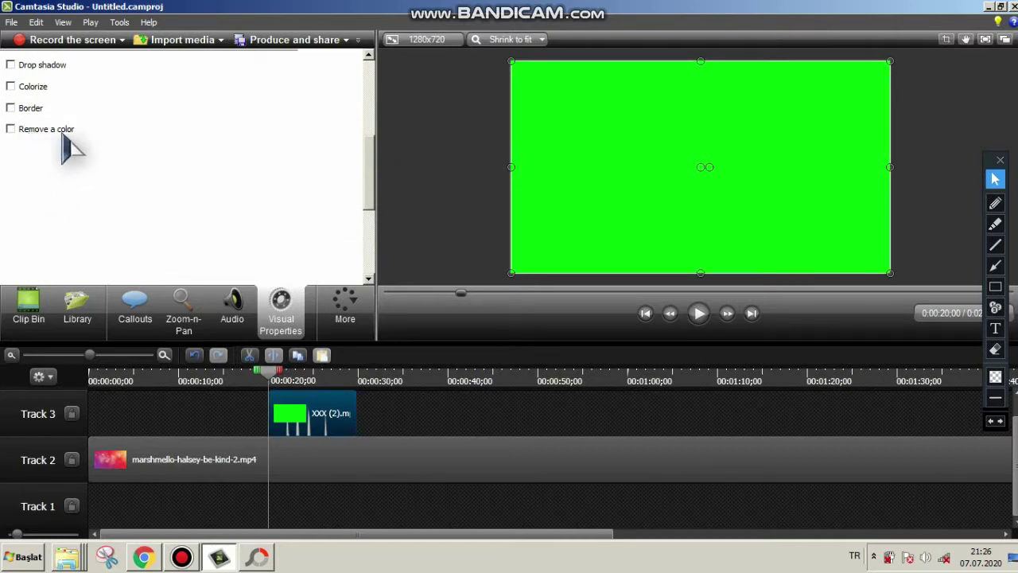
pyautogui.click(11, 129)
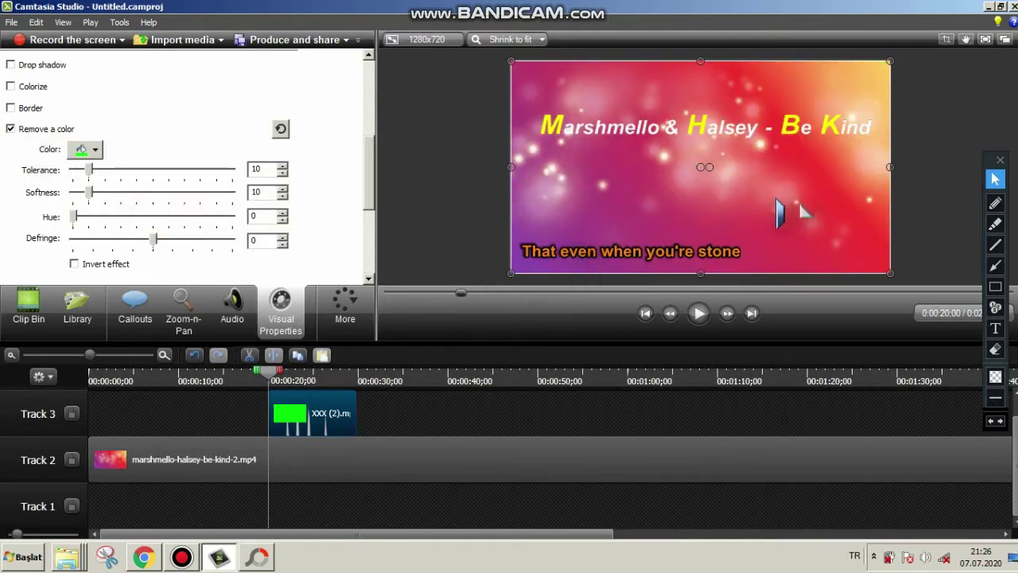
pyautogui.moveTo(309, 456); pyautogui.dragTo(286, 447)
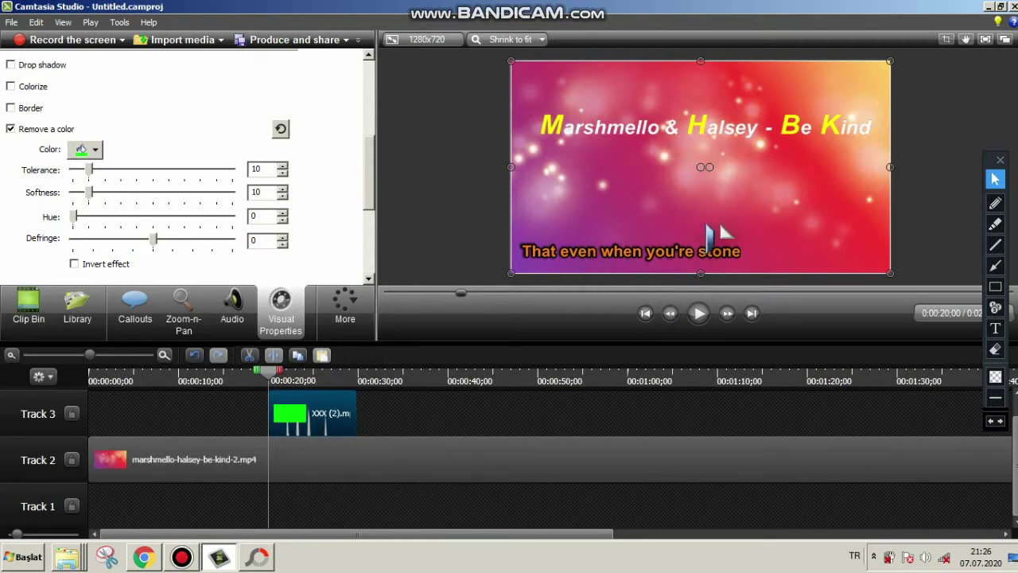
# Preview the keyed subscribe animation over the song video from about 20 to 24 seconds
pyautogui.moveTo(283, 380); pyautogui.dragTo(315, 380)
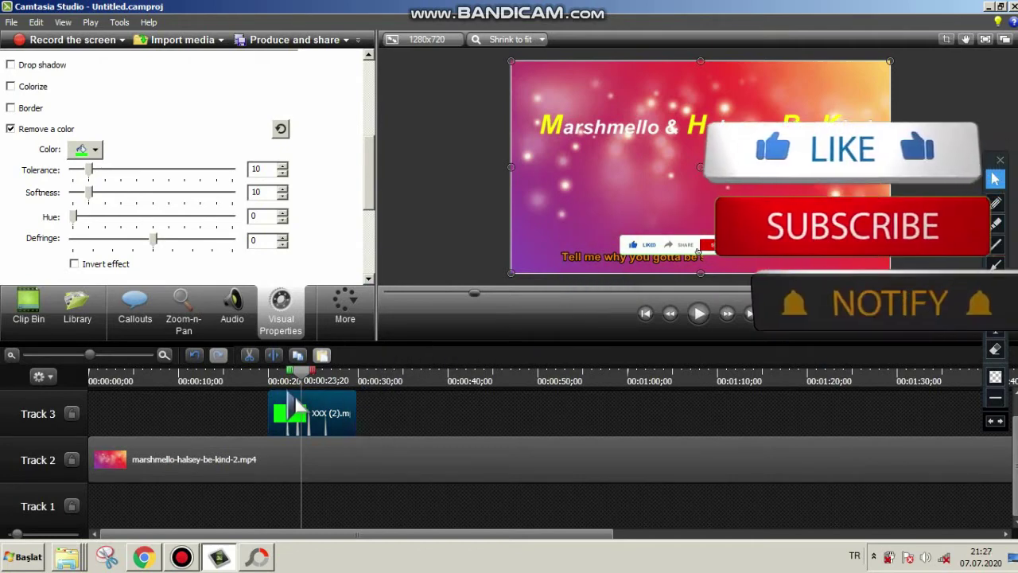
pyautogui.click(278, 374)
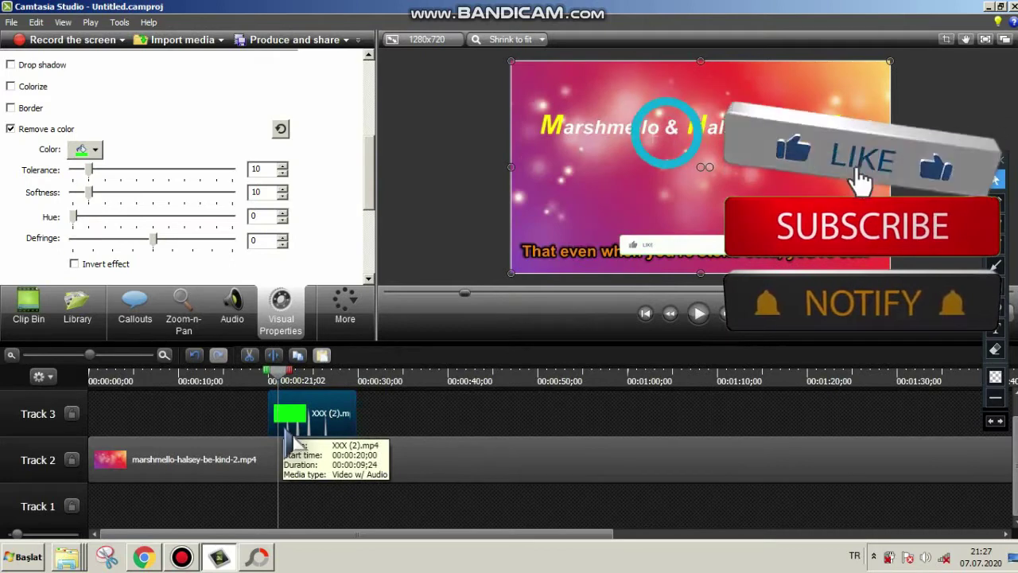
pyautogui.press('space')
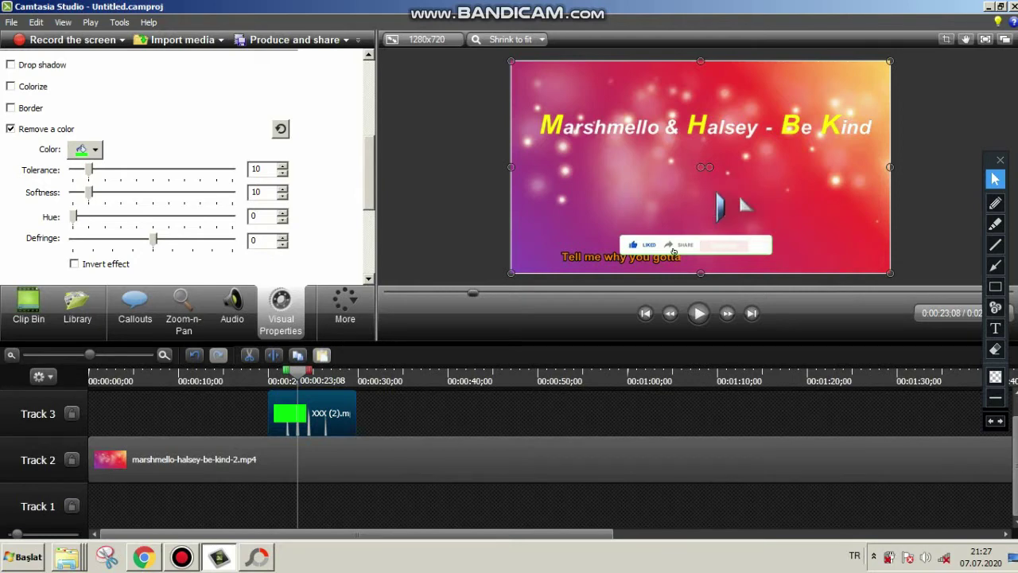
# Set the color removal tolerance to 36 and softness to 50, and move the overlay up on the canvas above the lyrics
pyautogui.moveTo(94, 176); pyautogui.dragTo(147, 199)
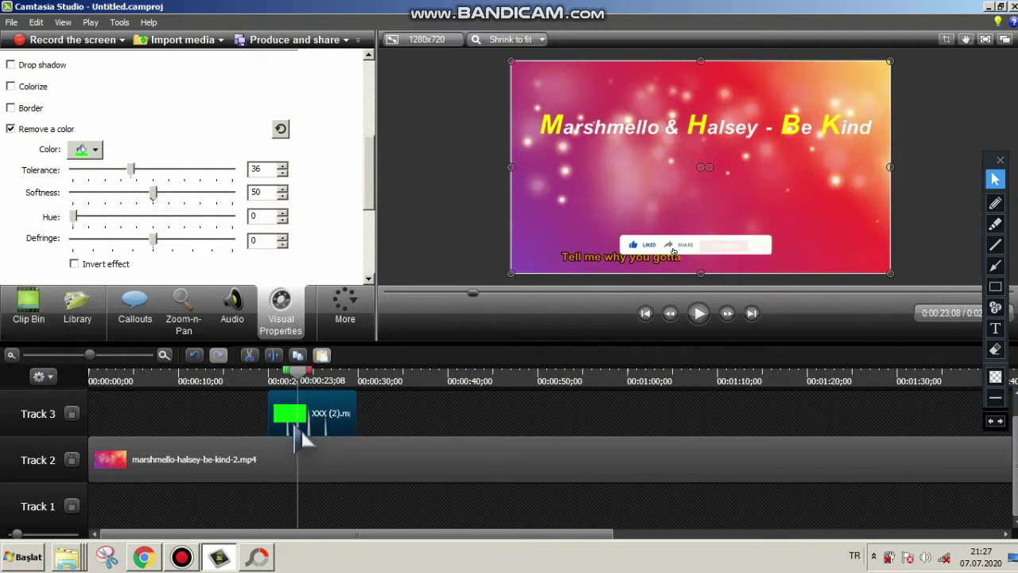
pyautogui.moveTo(699, 261); pyautogui.dragTo(678, 198)
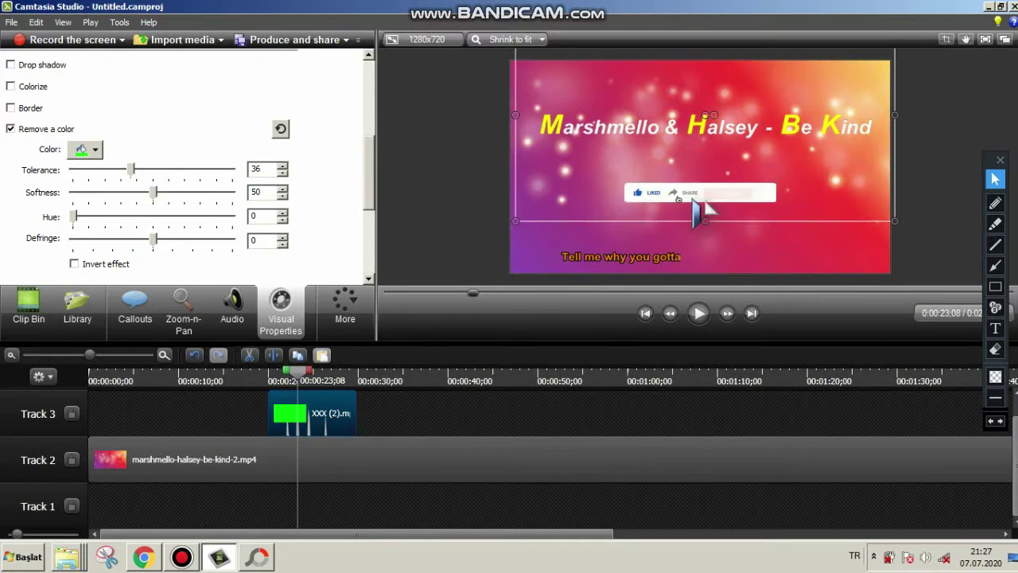
# Play back the timeline from shortly before the Track 3 clip to check the repositioned overlay
pyautogui.click(245, 381)
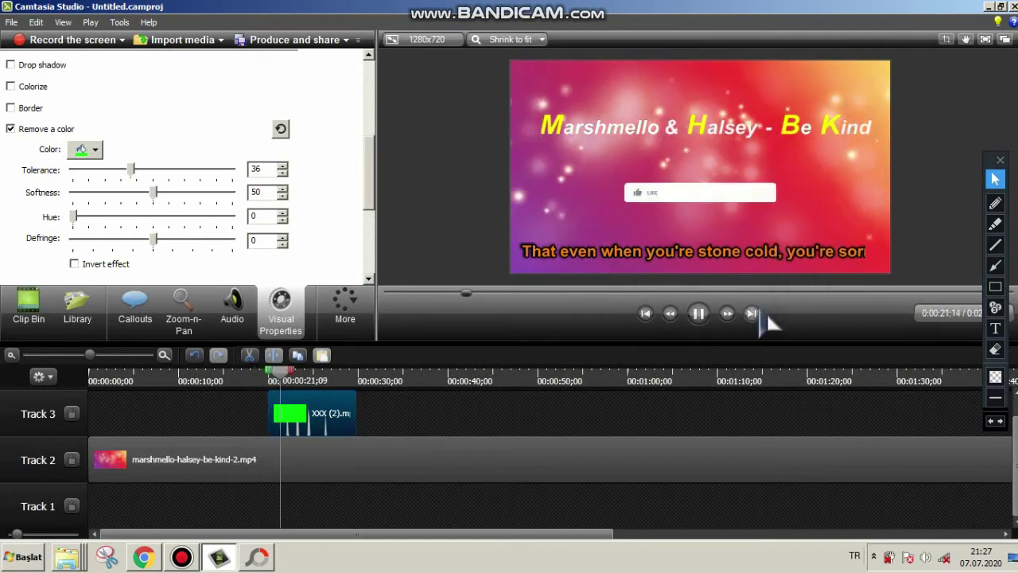
pyautogui.click(698, 314)
pyautogui.click(699, 314)
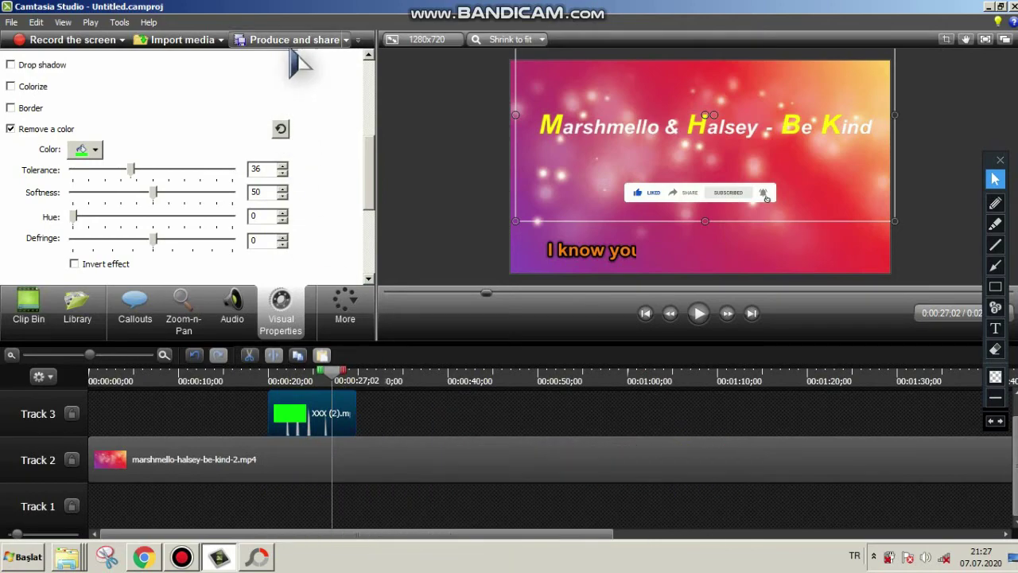
# Begin producing the video with the MP4 with video player (up to 480p) preset
pyautogui.click(292, 40)
pyautogui.click(643, 150)
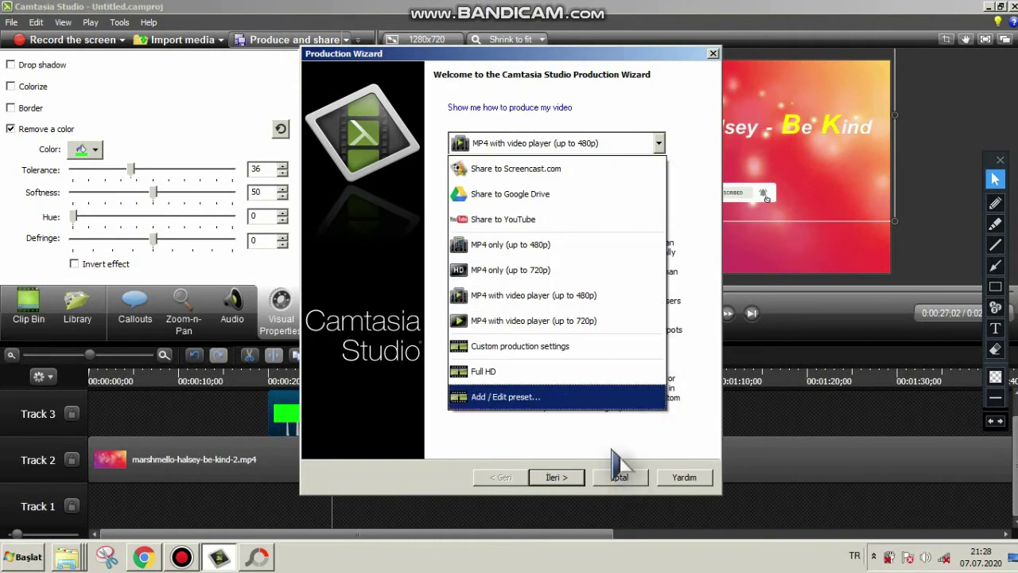
pyautogui.click(592, 296)
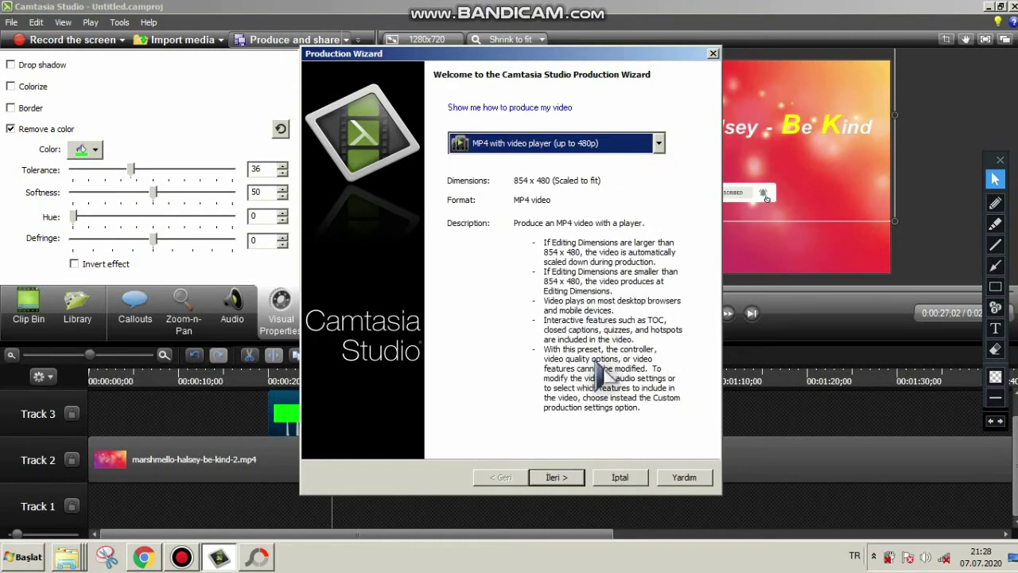
pyautogui.click(559, 477)
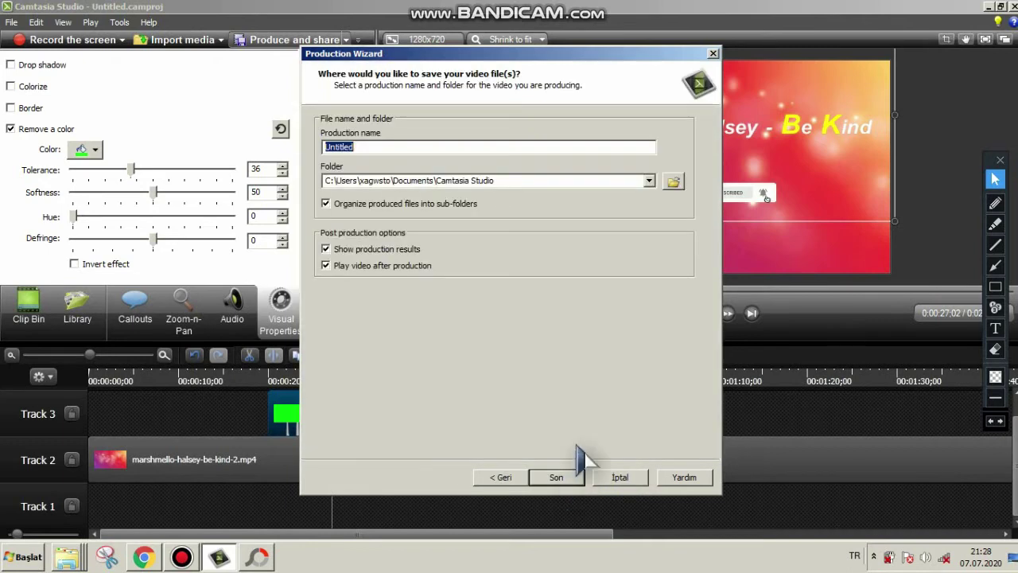
# Set the production to save on the desktop (Masaüstü) under the name cdcfd, and start rendering
pyautogui.click(673, 181)
pyautogui.click(310, 180)
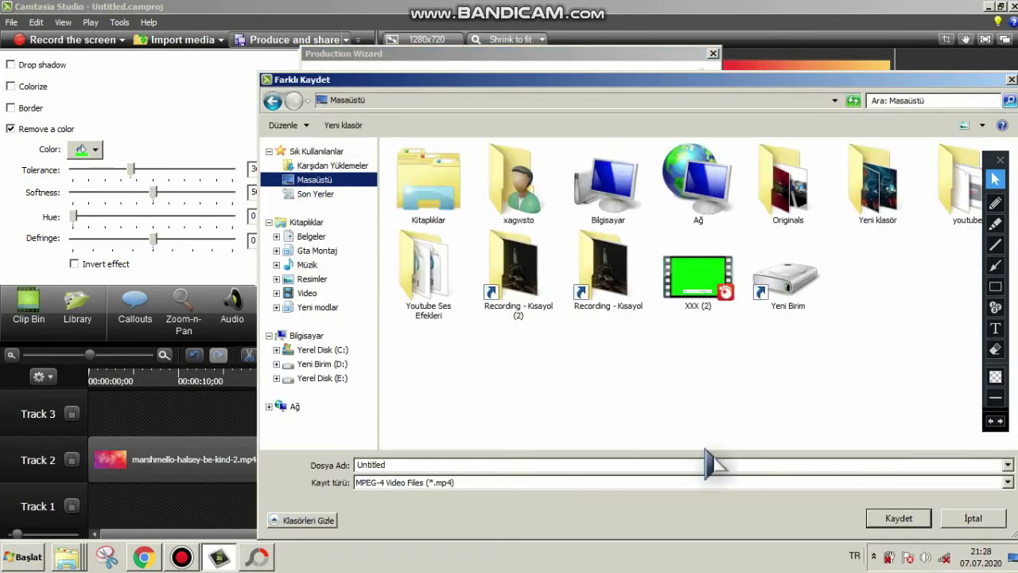
pyautogui.doubleClick(406, 464)
pyautogui.write('cdcfdf')
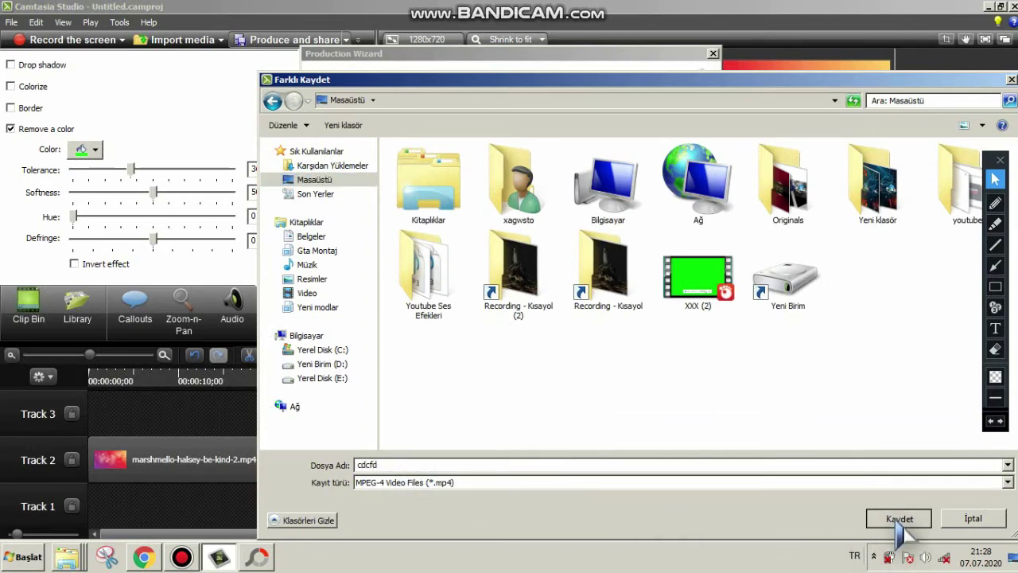
pyautogui.click(900, 518)
pyautogui.click(557, 478)
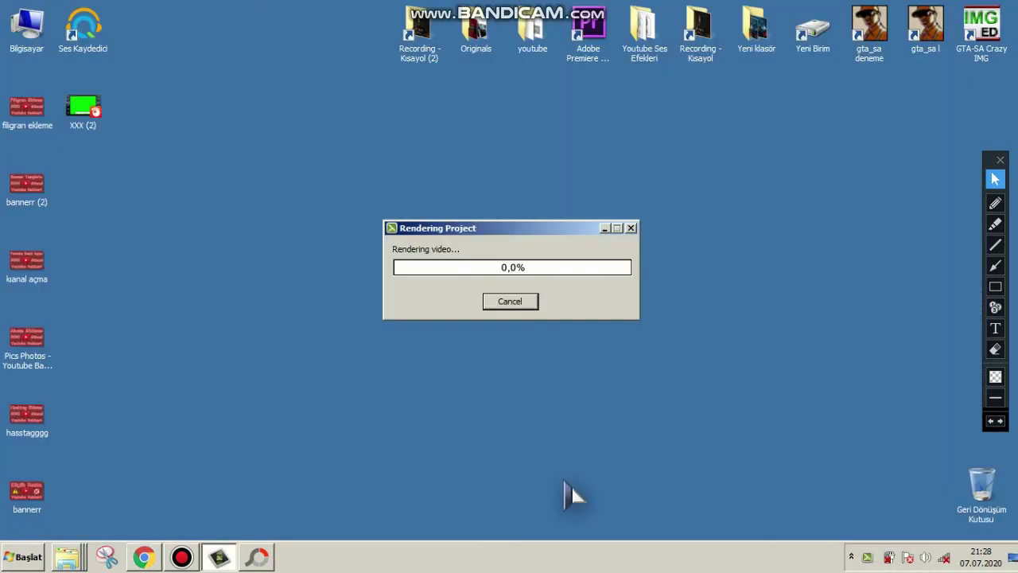